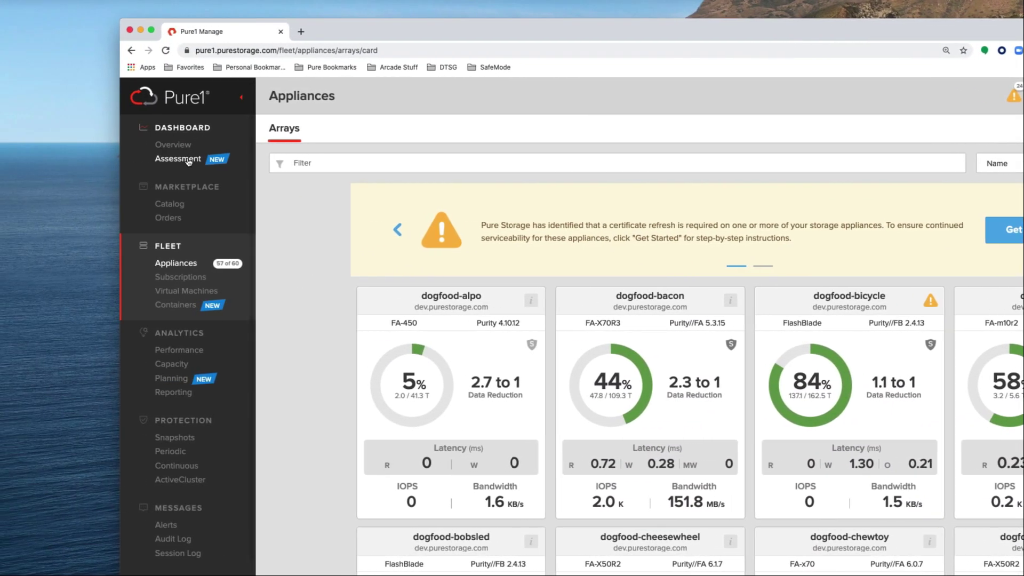
- Open the Assessment dashboard's Software Upgrade tab showing each array's 6.2.1 precheck status
{"action": "left_click", "coordinate": [187, 162]}
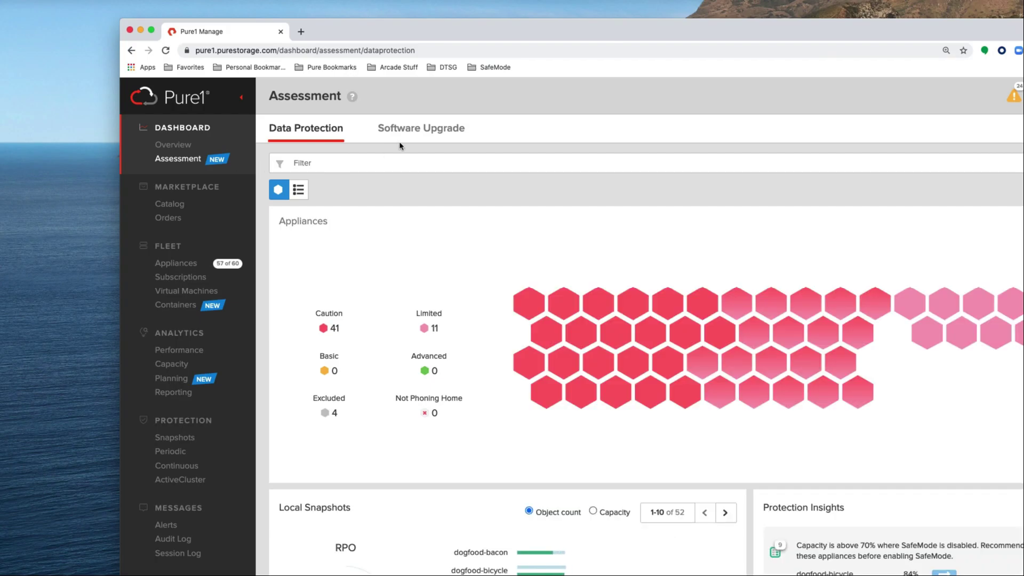
{"action": "left_click", "coordinate": [408, 138]}
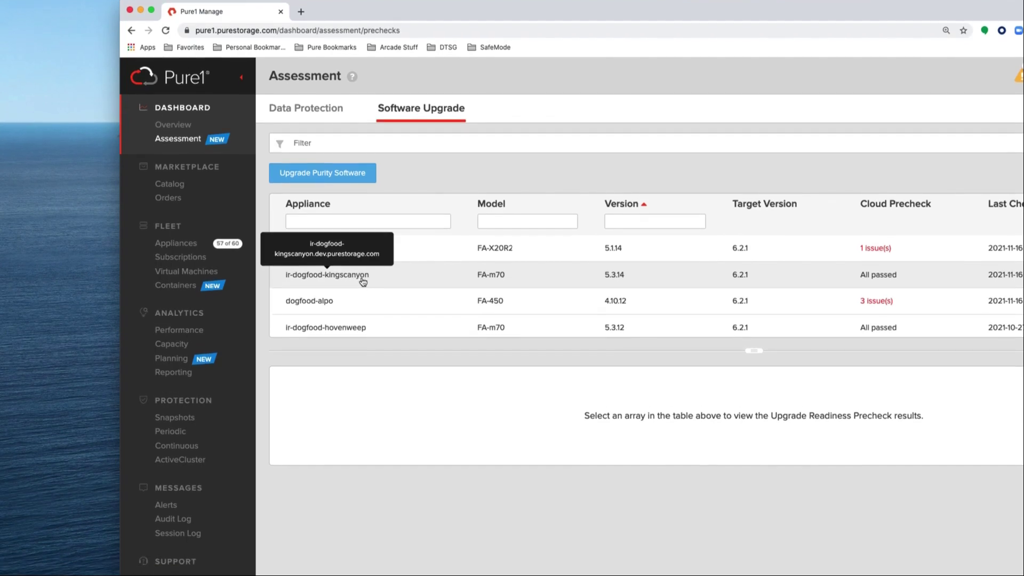
- Run an upgrade readiness check on ir-dogfood-kingscanyon with target version 6.2.1
{"action": "left_click", "coordinate": [391, 283]}
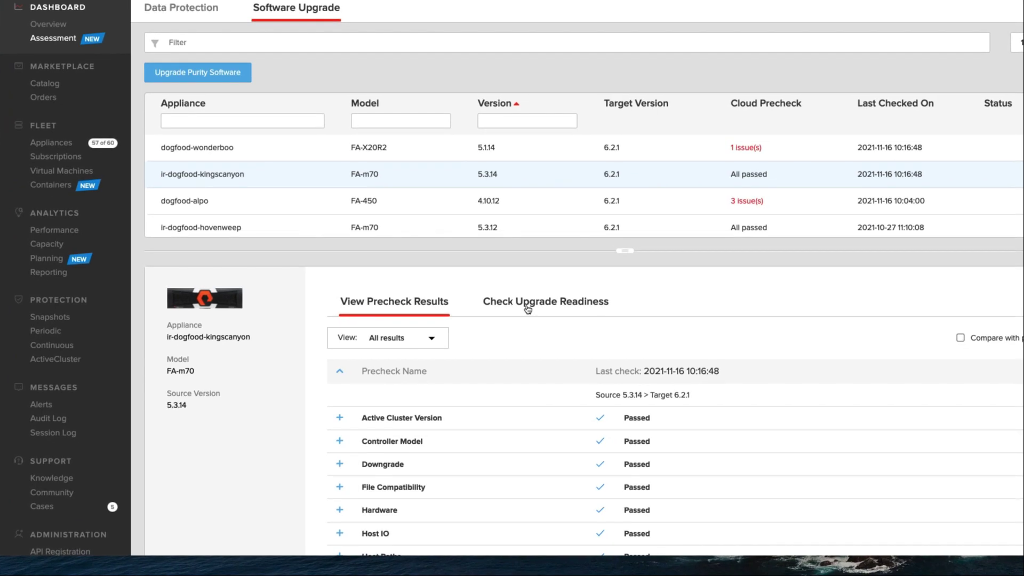
{"action": "left_click", "coordinate": [652, 390]}
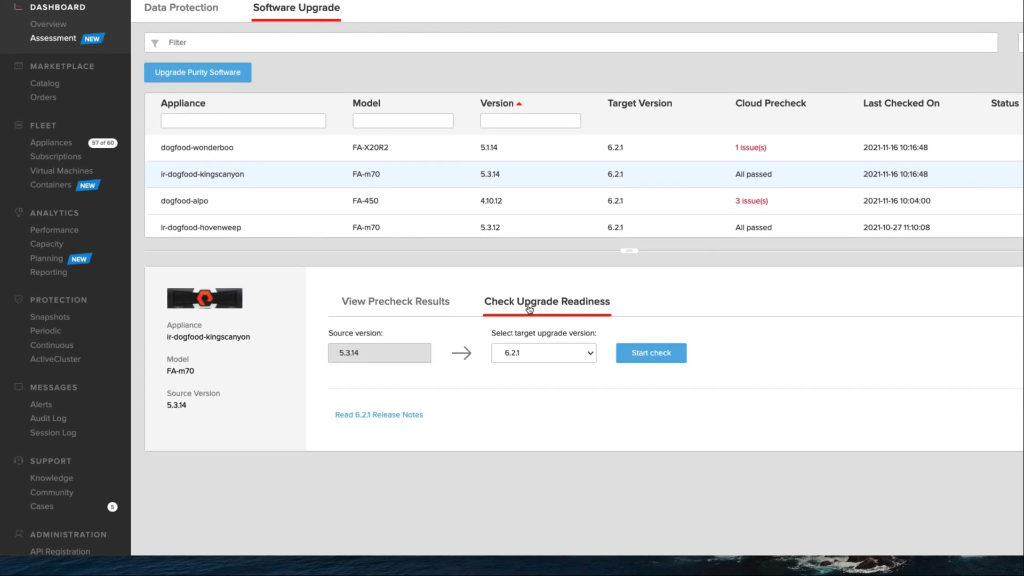
{"action": "left_click", "coordinate": [527, 355]}
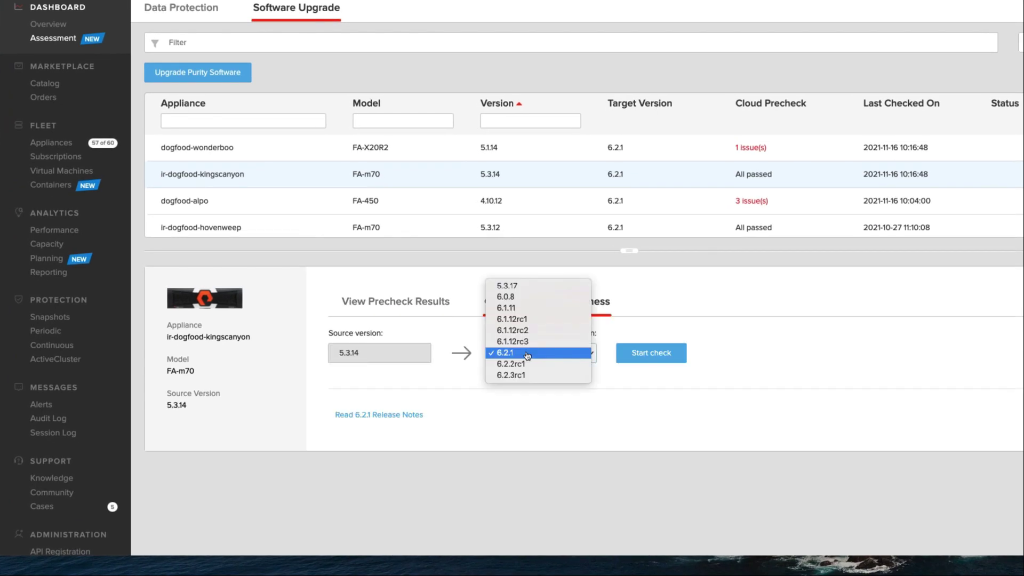
{"action": "left_click", "coordinate": [520, 298]}
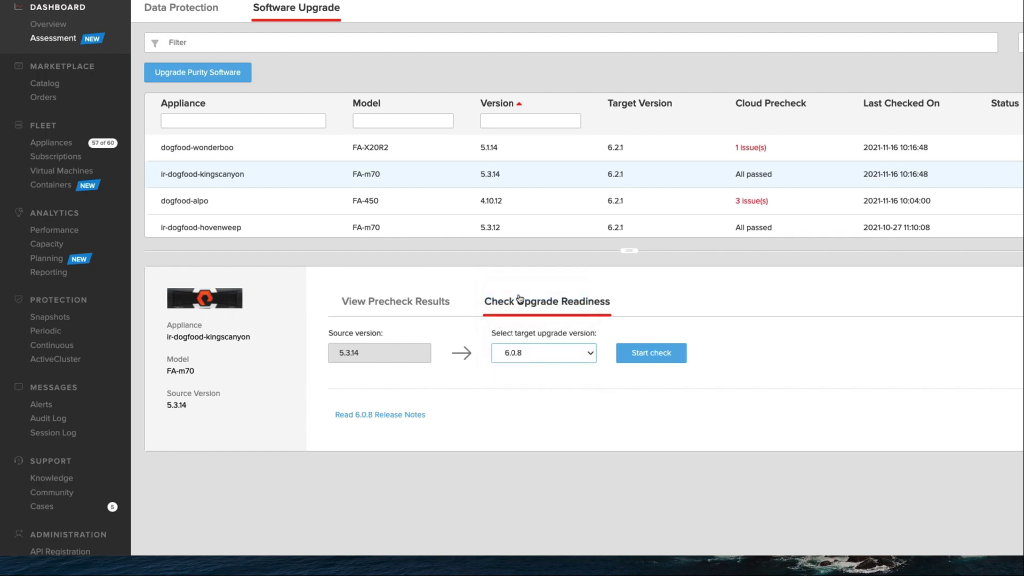
{"action": "left_click", "coordinate": [534, 354]}
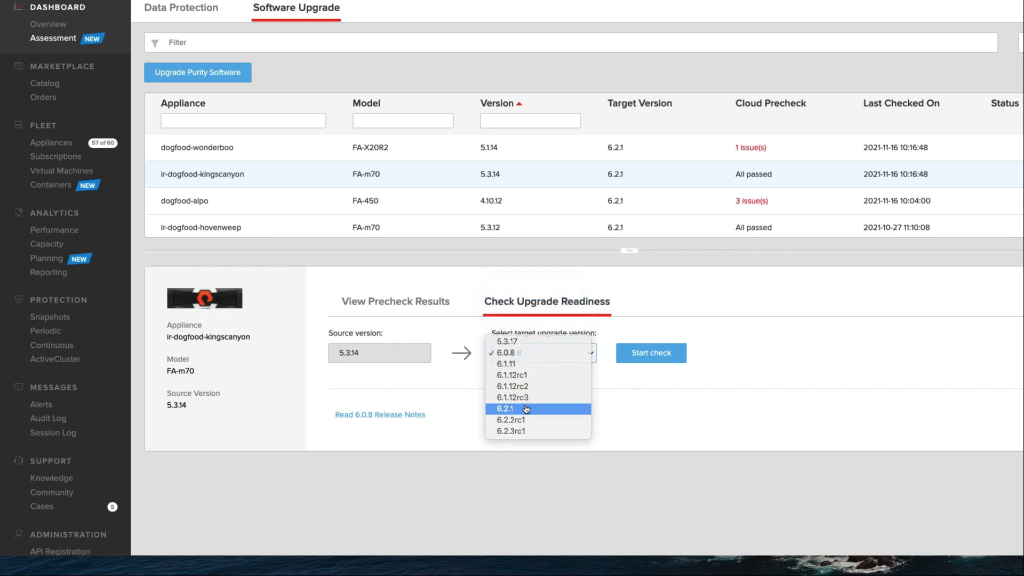
{"action": "left_click", "coordinate": [526, 409]}
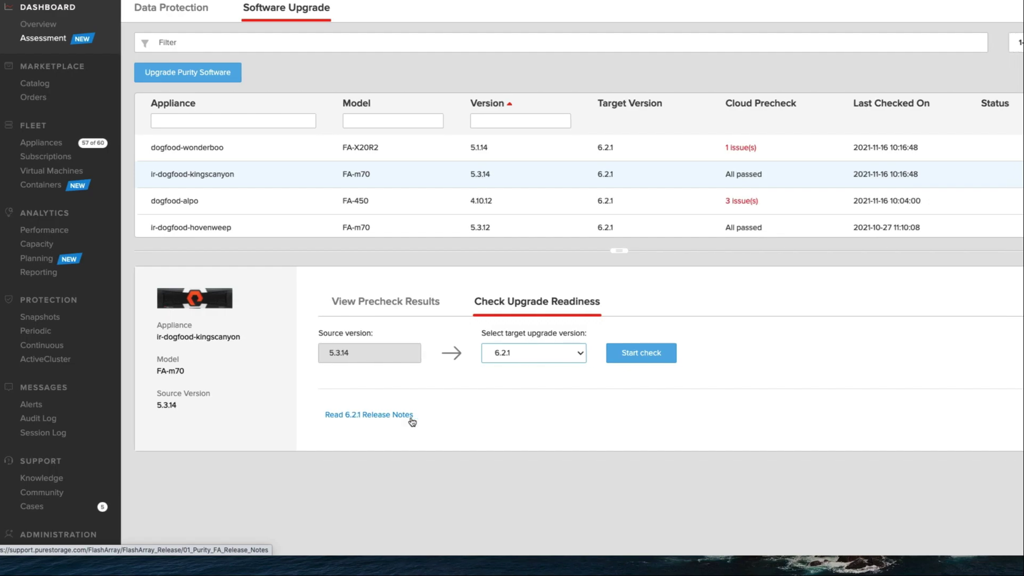
{"action": "left_click", "coordinate": [655, 353]}
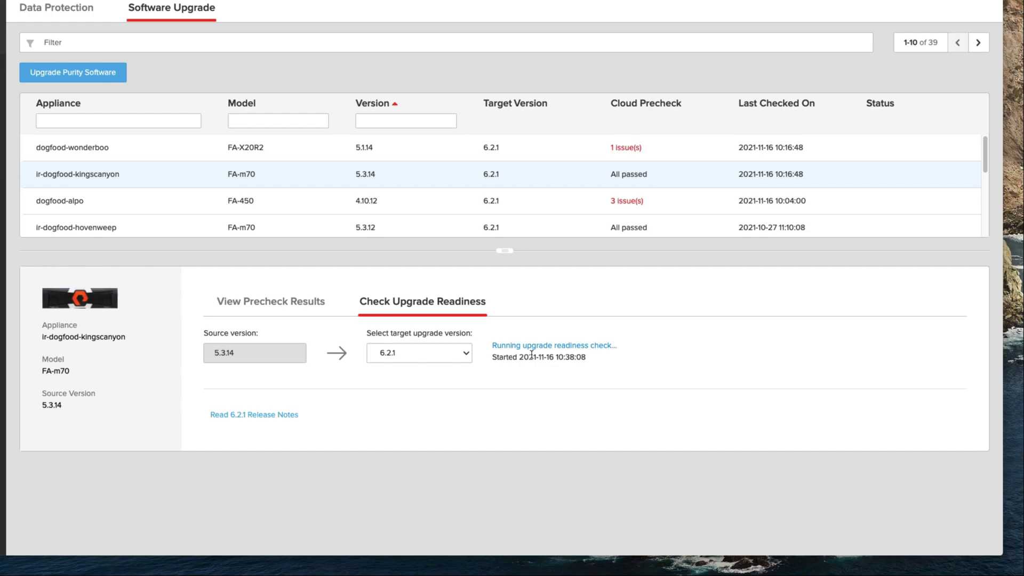
- Review kingscanyon's passed precheck results and start a Purity software upgrade request
{"action": "left_click", "coordinate": [270, 307]}
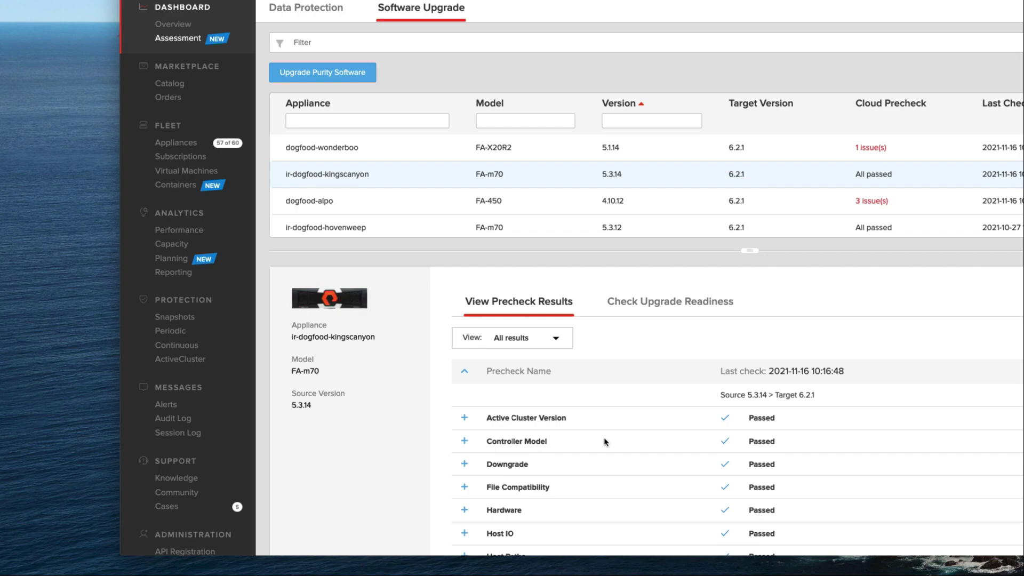
{"action": "scroll", "coordinate": [606, 442], "scroll_direction": "down", "scroll_amount": 1}
{"action": "scroll", "coordinate": [606, 442], "scroll_direction": "down", "scroll_amount": 3}
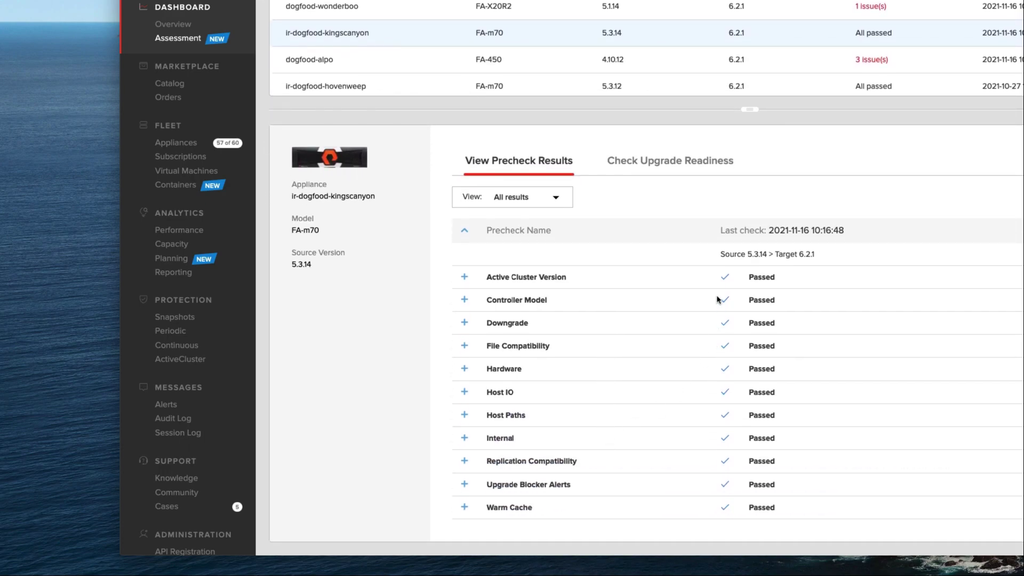
{"action": "scroll", "coordinate": [716, 436], "scroll_direction": "up", "scroll_amount": 4}
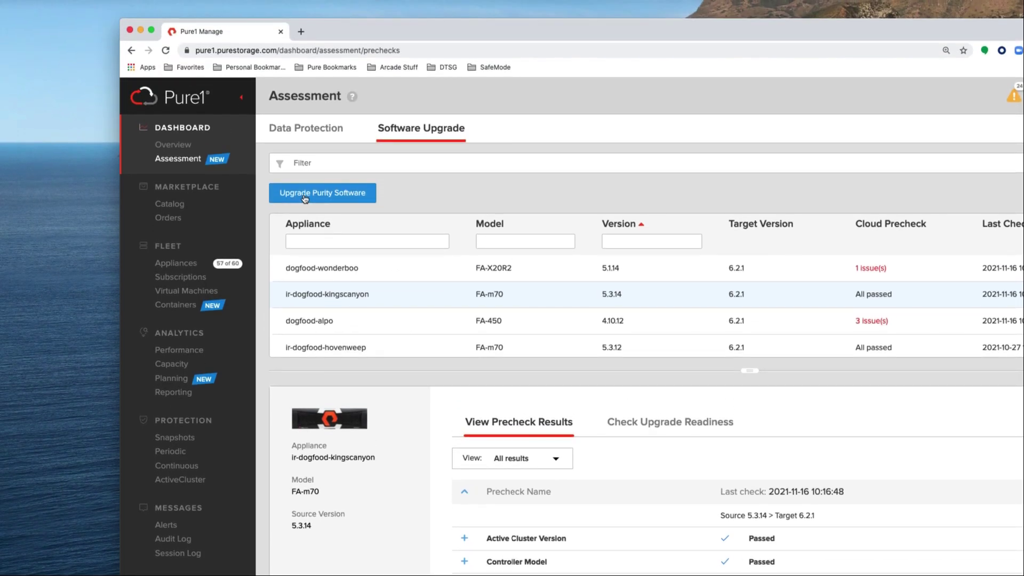
{"action": "left_click", "coordinate": [305, 184]}
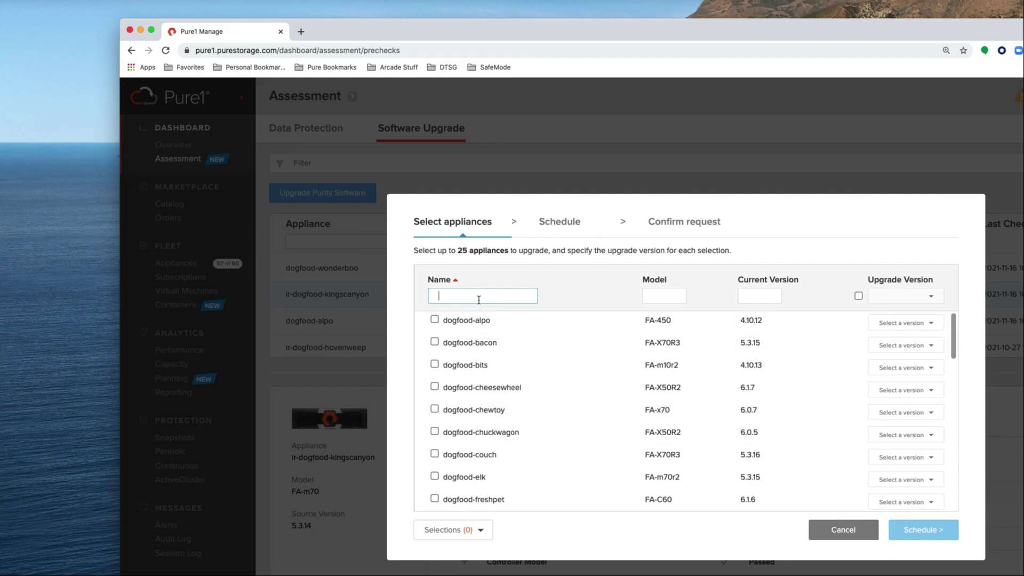
- Filter for 'kings' and select ir-dogfood-kingscanyon for upgrade to 6.2.1
{"action": "type", "text": "kings"}
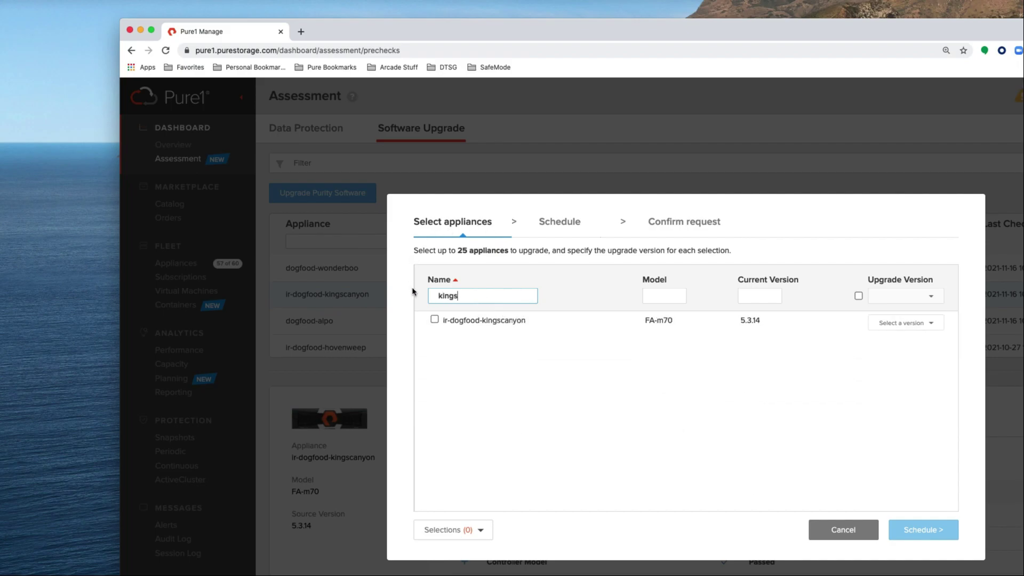
{"action": "left_click", "coordinate": [434, 281]}
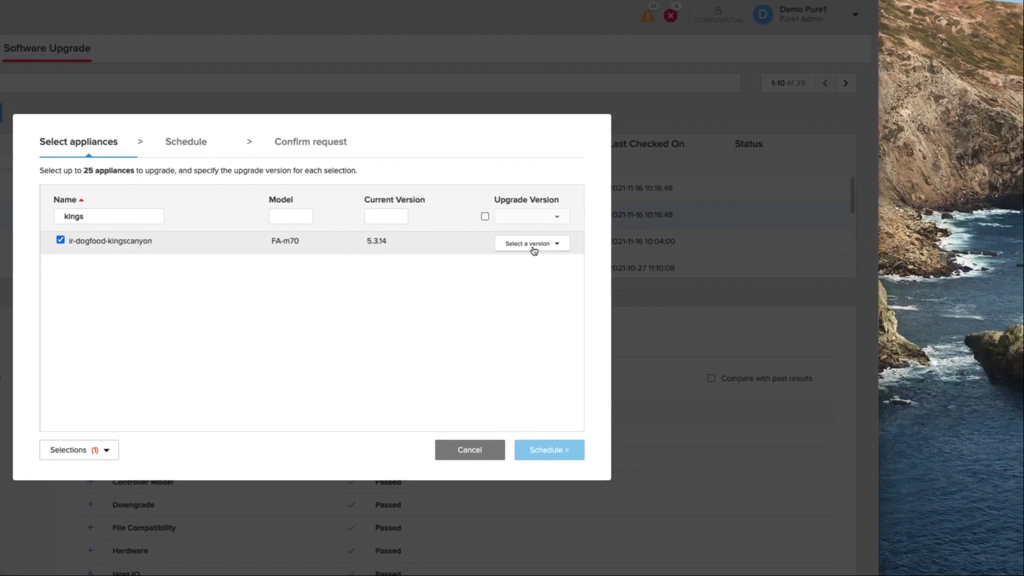
{"action": "left_click", "coordinate": [534, 244]}
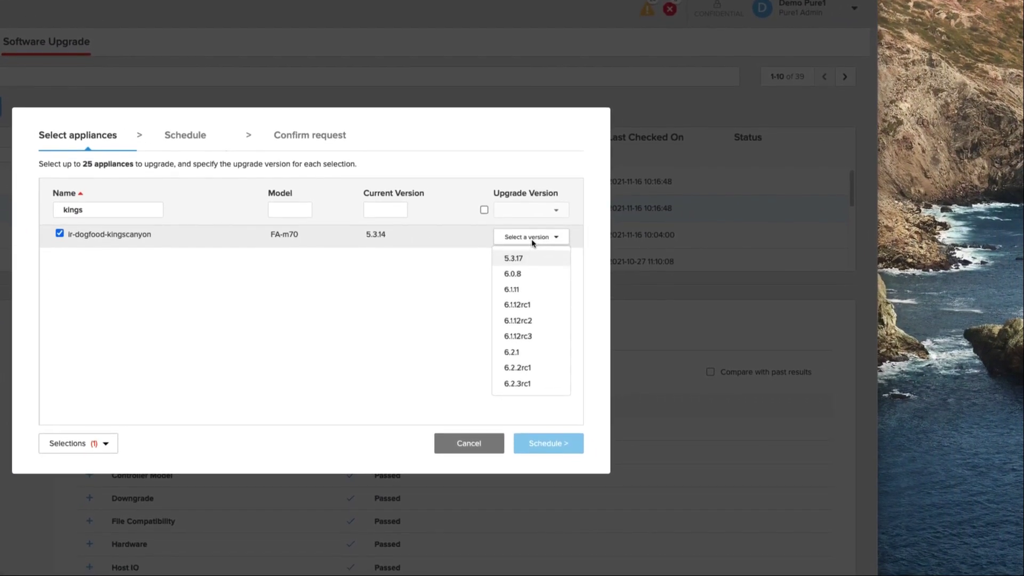
{"action": "left_click", "coordinate": [532, 360]}
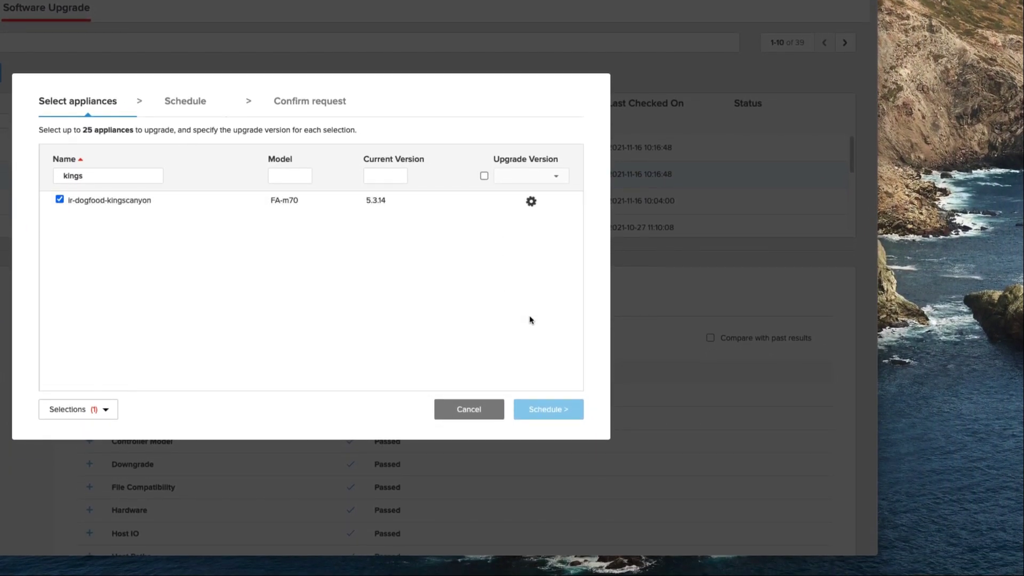
{"action": "left_click", "coordinate": [550, 410]}
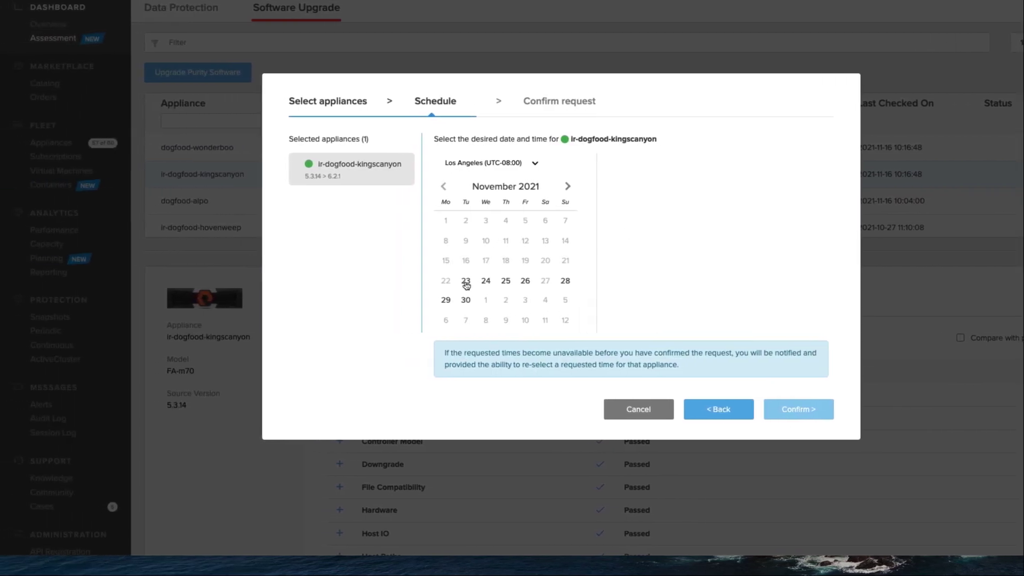
- Pick November 23 at 09:00, then cancel the upgrade scheduling instead of confirming
{"action": "left_click", "coordinate": [216, 281]}
{"action": "left_click", "coordinate": [685, 235]}
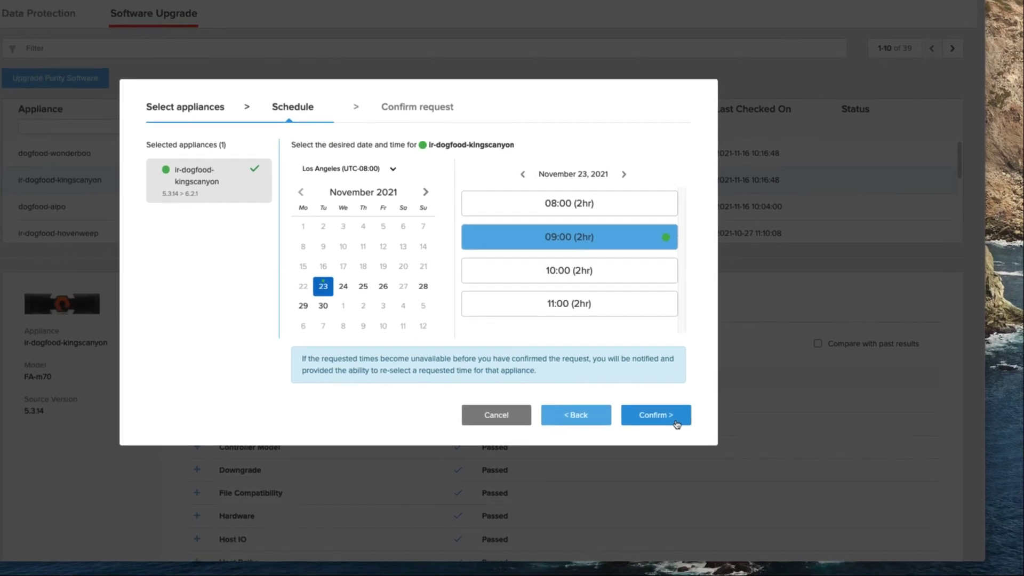
{"action": "left_click", "coordinate": [411, 454]}
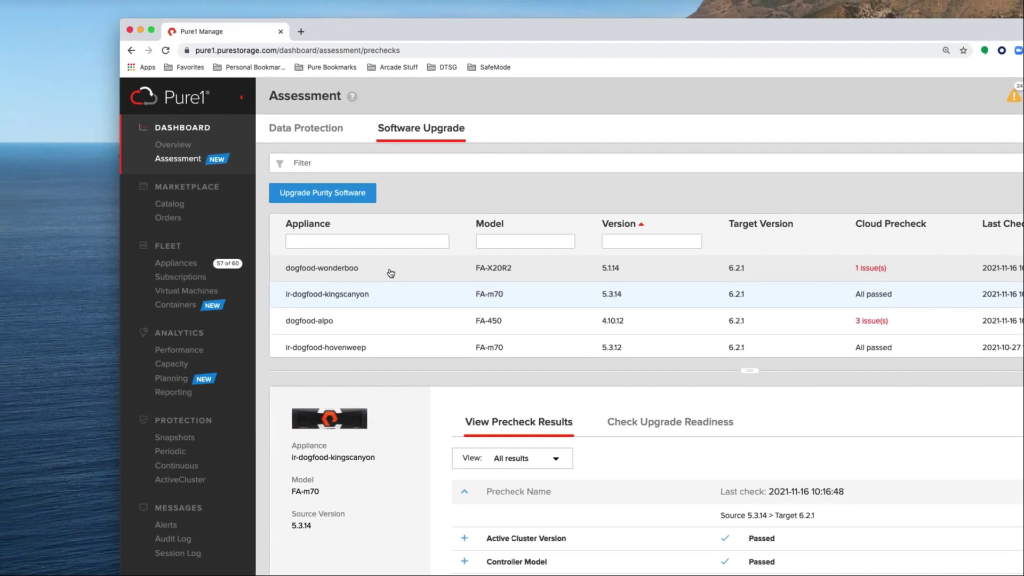
- Check dogfood-wonderboo's readiness for 6.2.1 and expand its failed Internal precheck explanation
{"action": "left_click", "coordinate": [138, 152]}
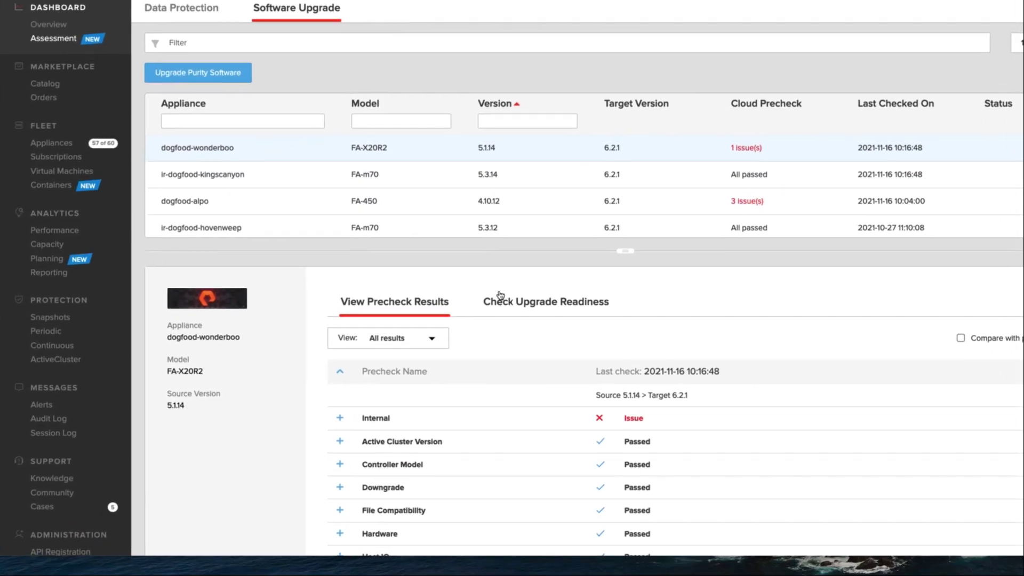
{"action": "left_click", "coordinate": [571, 367]}
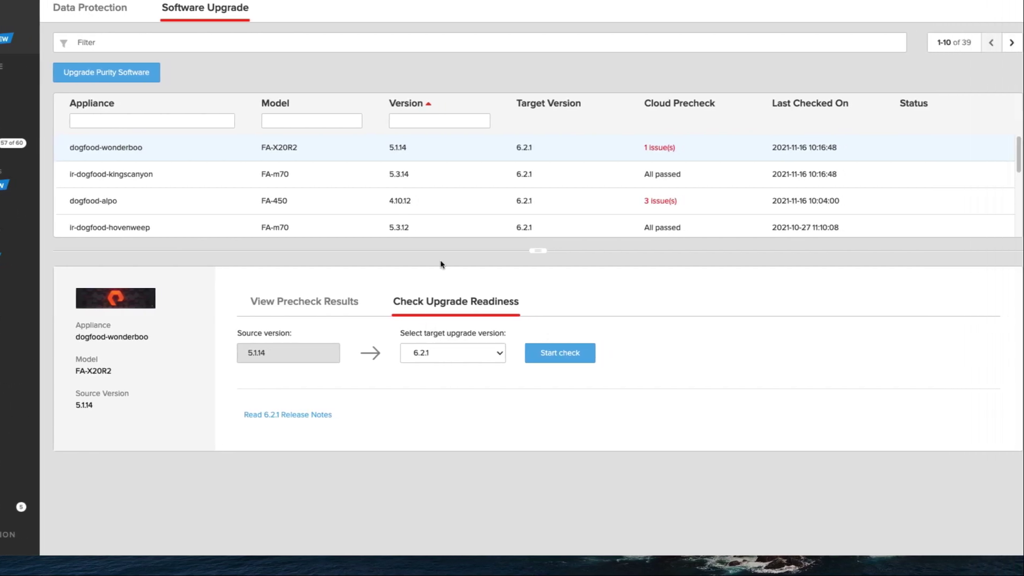
{"action": "left_click", "coordinate": [651, 353]}
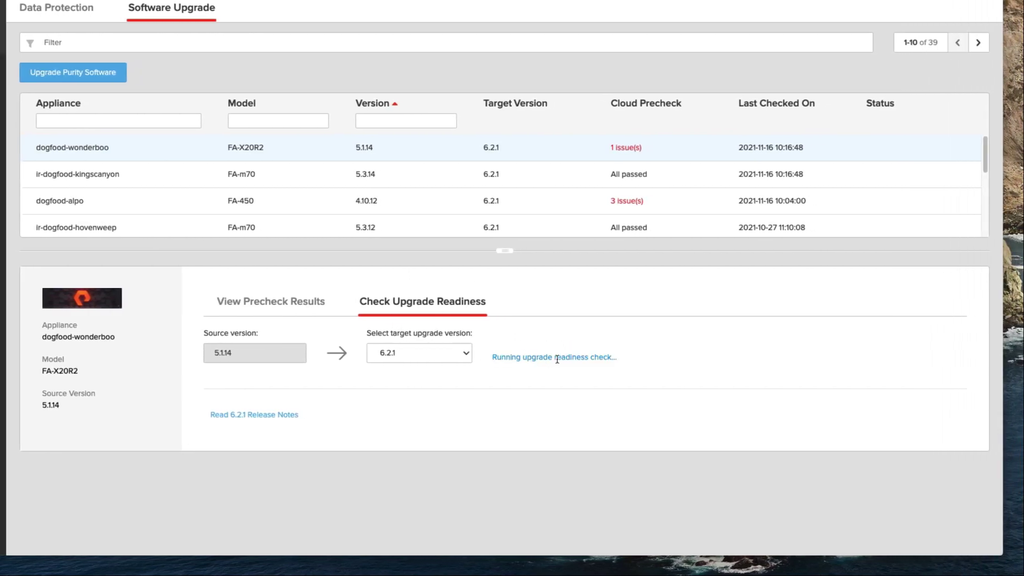
{"action": "left_click", "coordinate": [276, 302]}
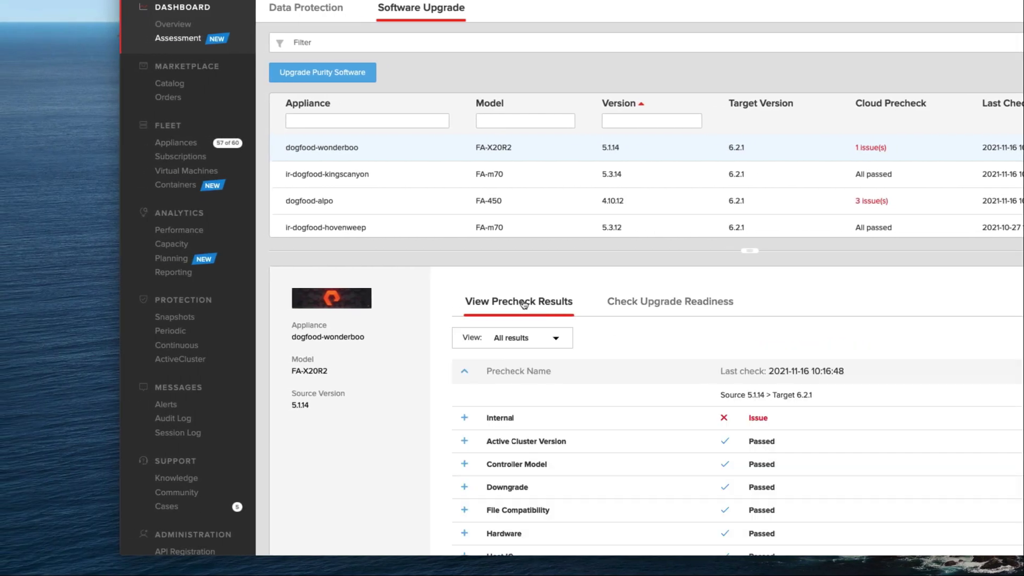
{"action": "left_click", "coordinate": [464, 418]}
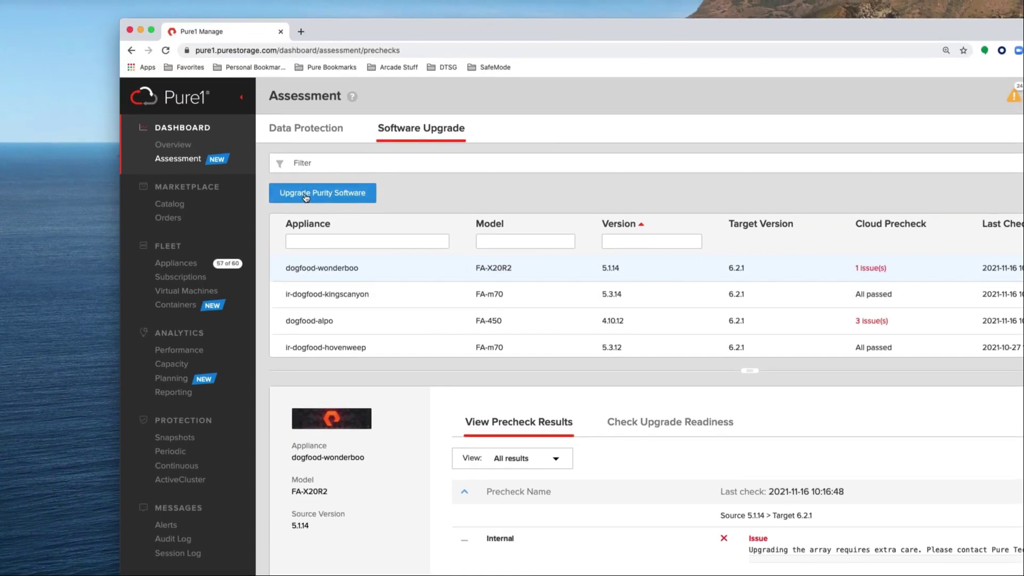
- Start a new upgrade request selecting dogfood-wonderboo and ir-dogfood-kingscanyon via the 'wond' and 'king' filters
{"action": "left_click", "coordinate": [306, 198]}
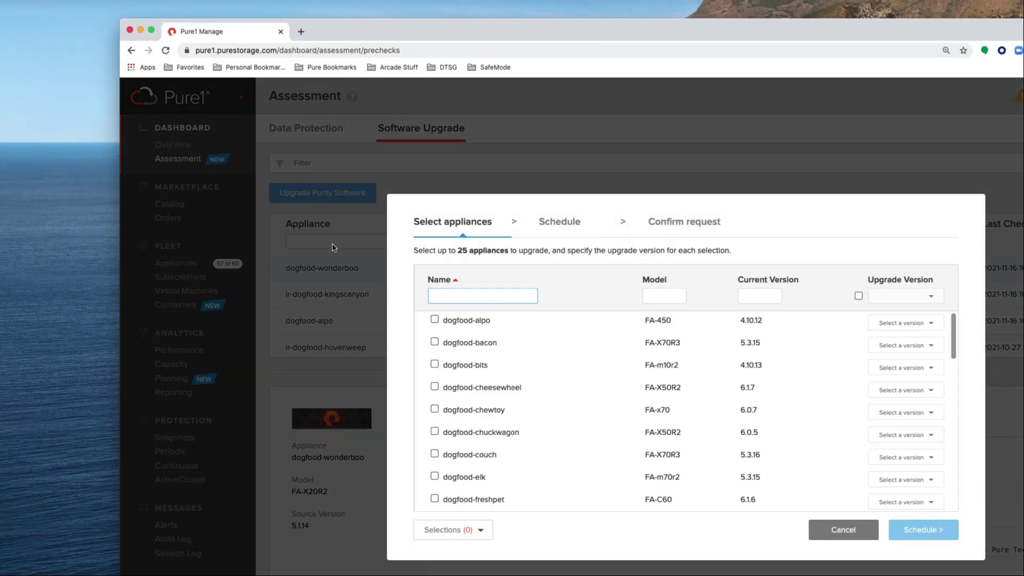
{"action": "type", "text": "wond"}
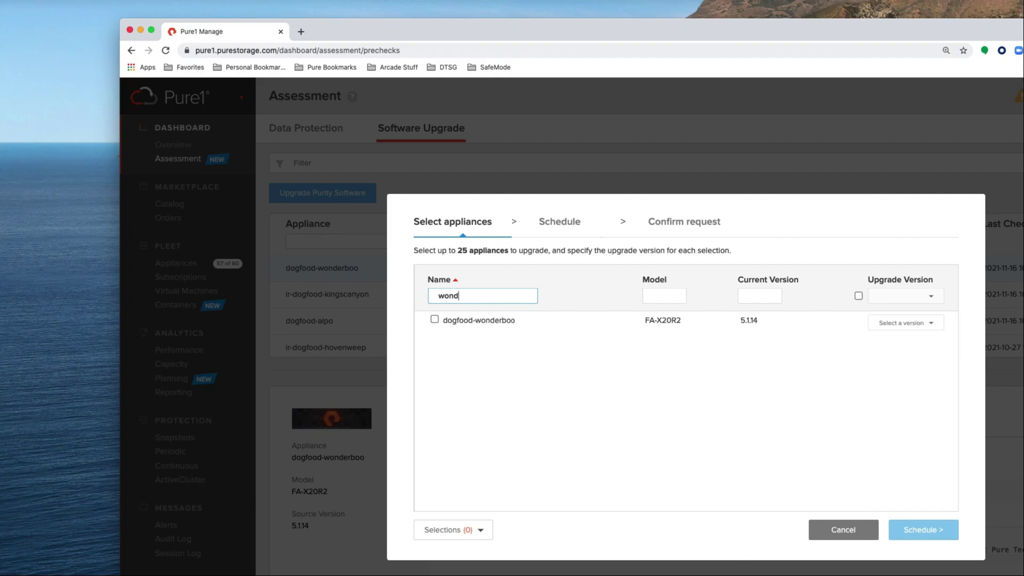
{"action": "left_click", "coordinate": [434, 311]}
{"action": "double_click", "coordinate": [448, 287]}
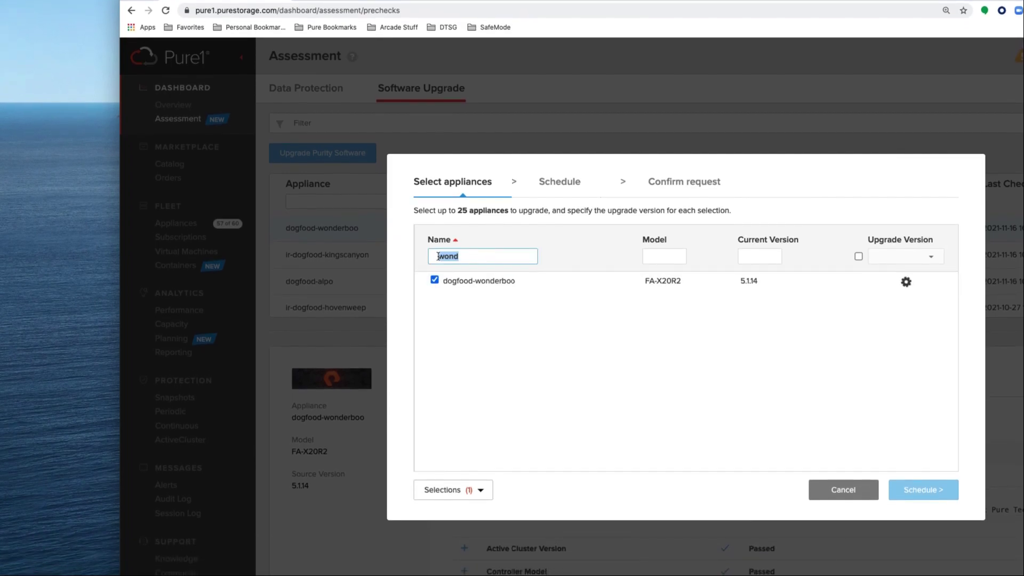
{"action": "type", "text": "king"}
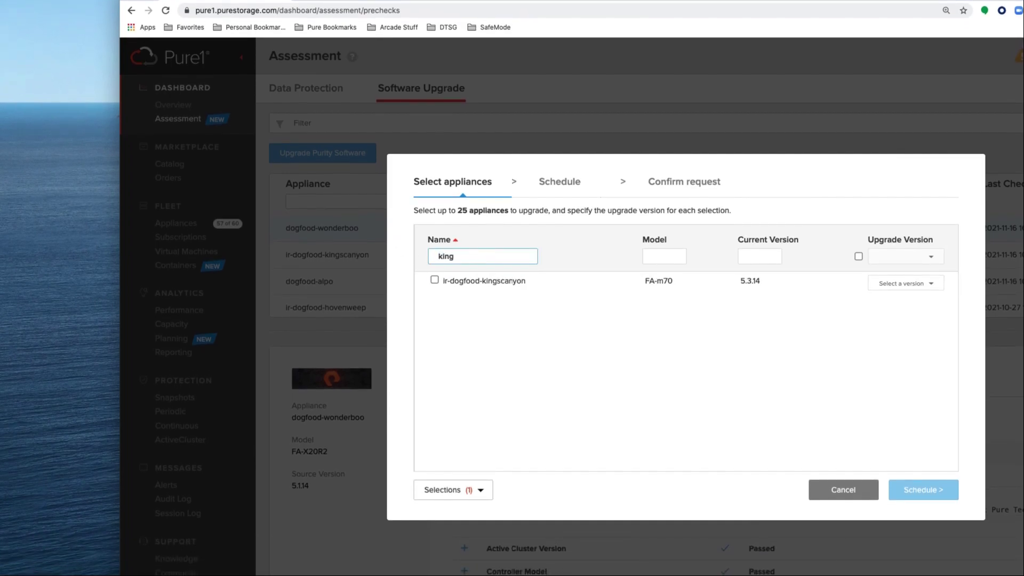
{"action": "left_click", "coordinate": [434, 280]}
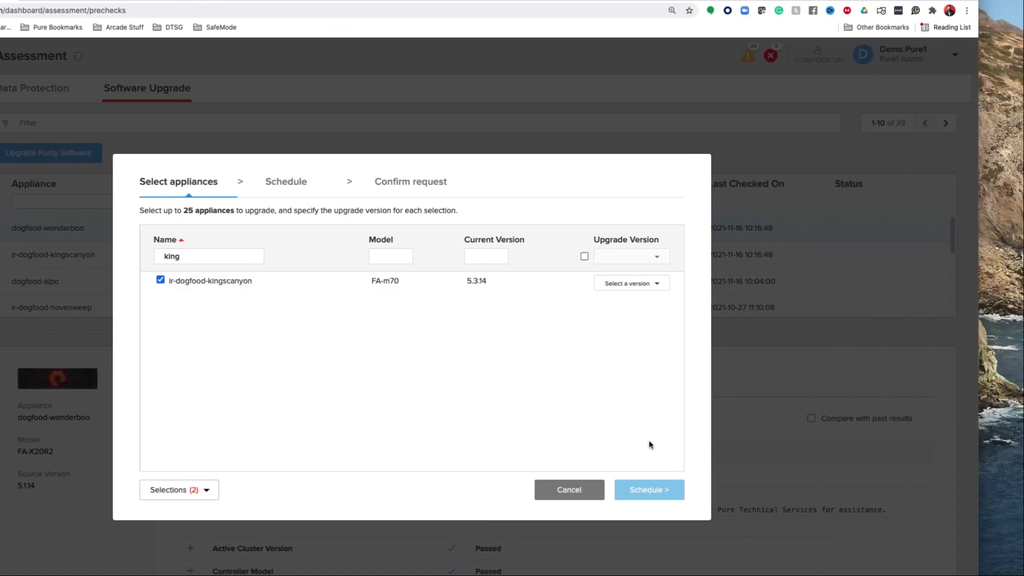
- Set both kingscanyon's and wonderboo's upgrade version to 6.2.1 and continue to the Schedule step
{"action": "left_click", "coordinate": [640, 283]}
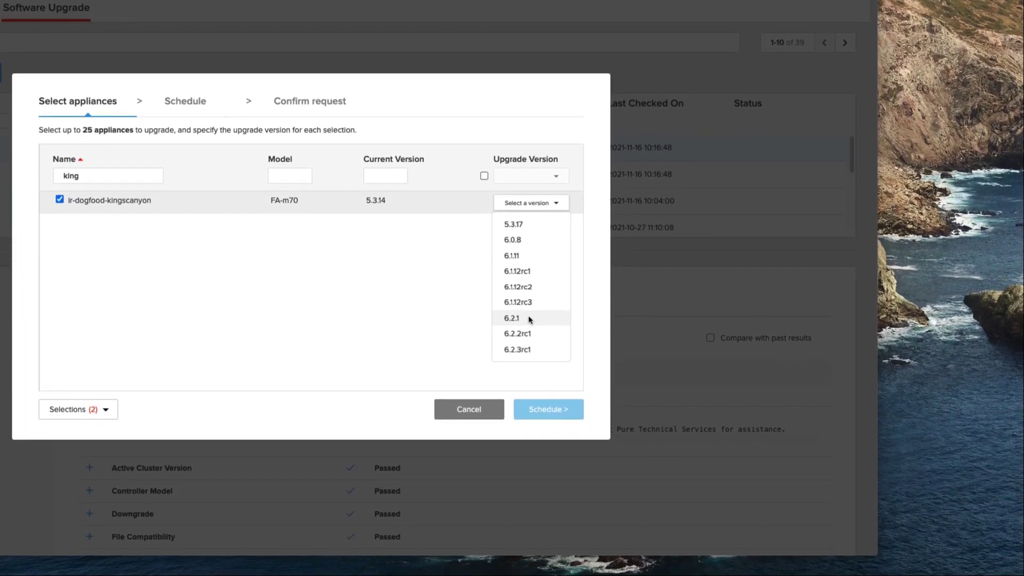
{"action": "left_click", "coordinate": [530, 319]}
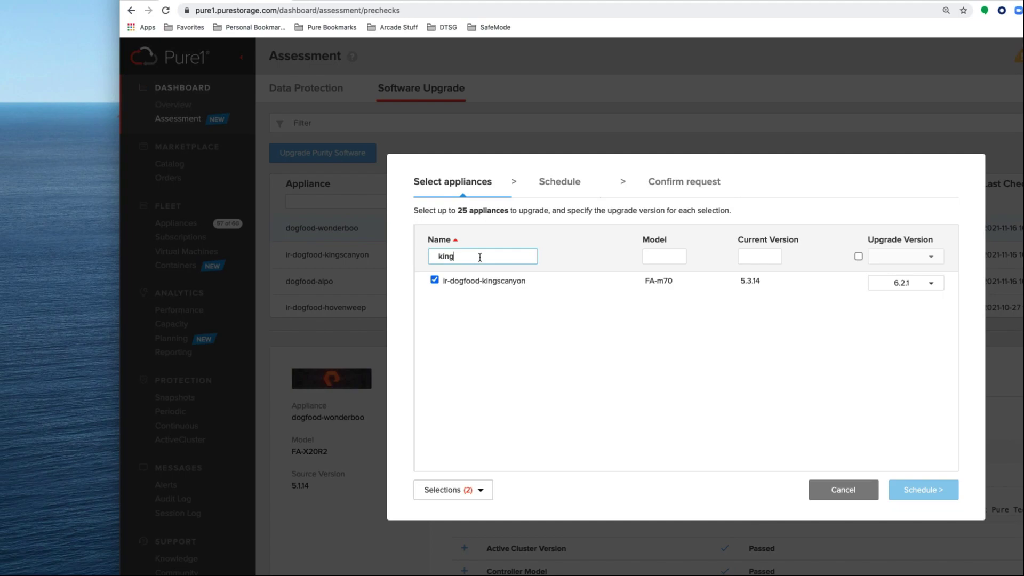
{"action": "double_click", "coordinate": [480, 257]}
{"action": "type", "text": "wond"}
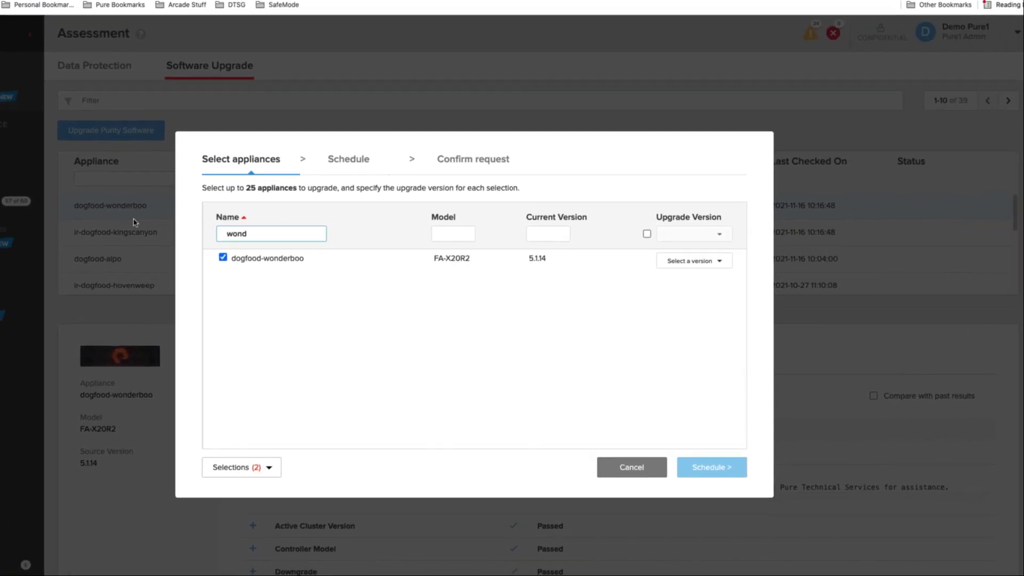
{"action": "left_click", "coordinate": [692, 261]}
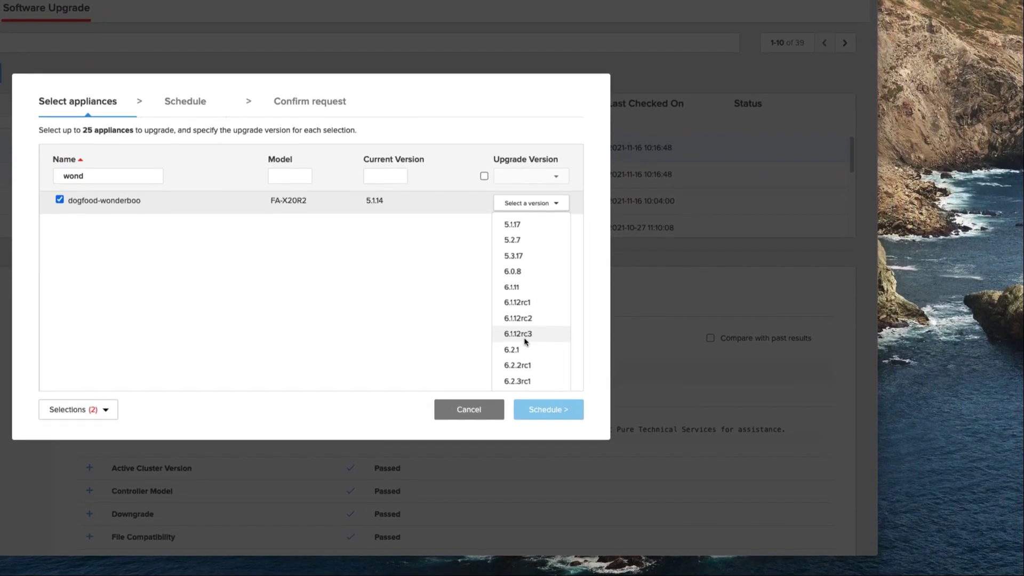
{"action": "left_click", "coordinate": [523, 349]}
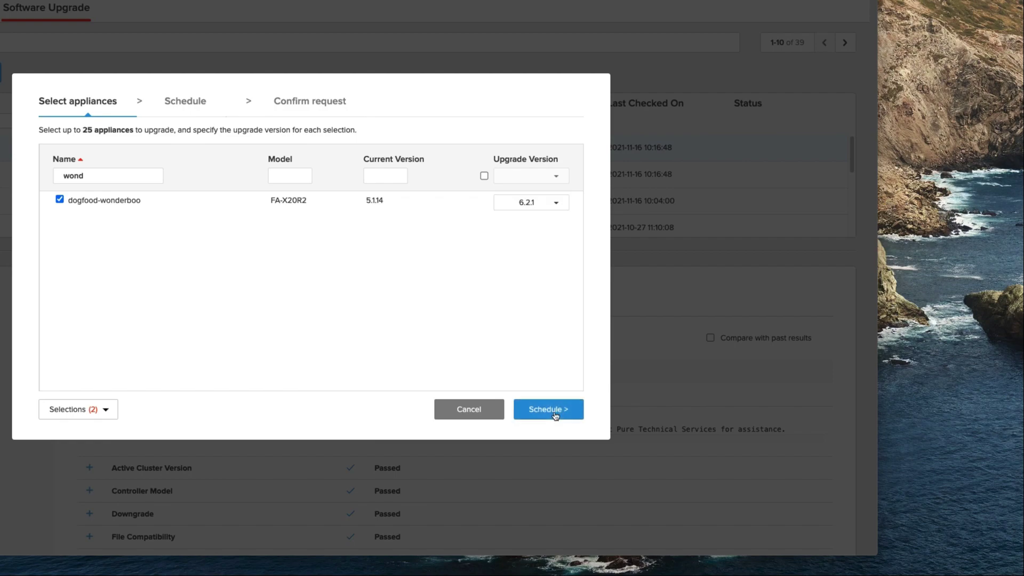
{"action": "left_click", "coordinate": [555, 416]}
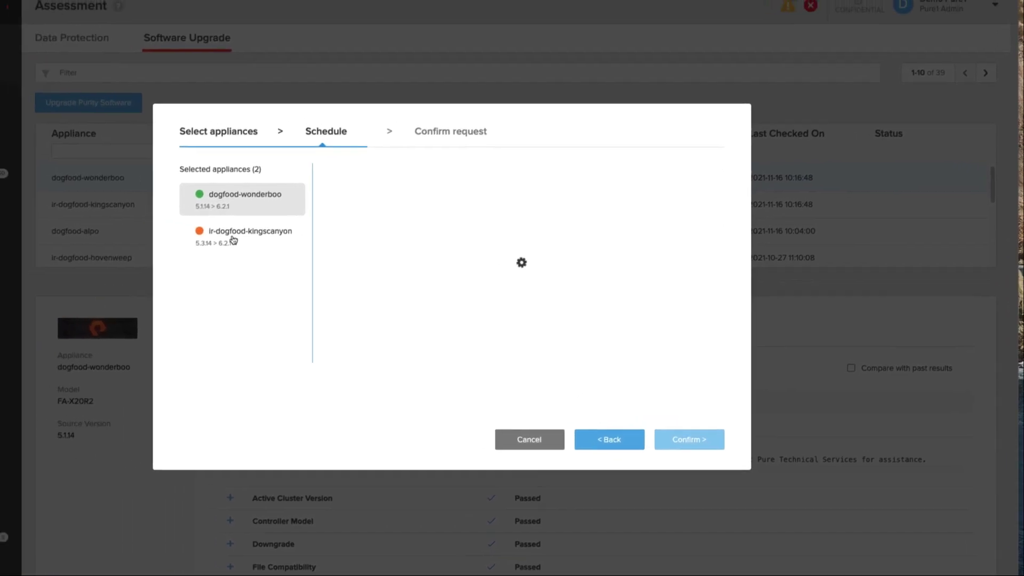
{"action": "left_click", "coordinate": [201, 236]}
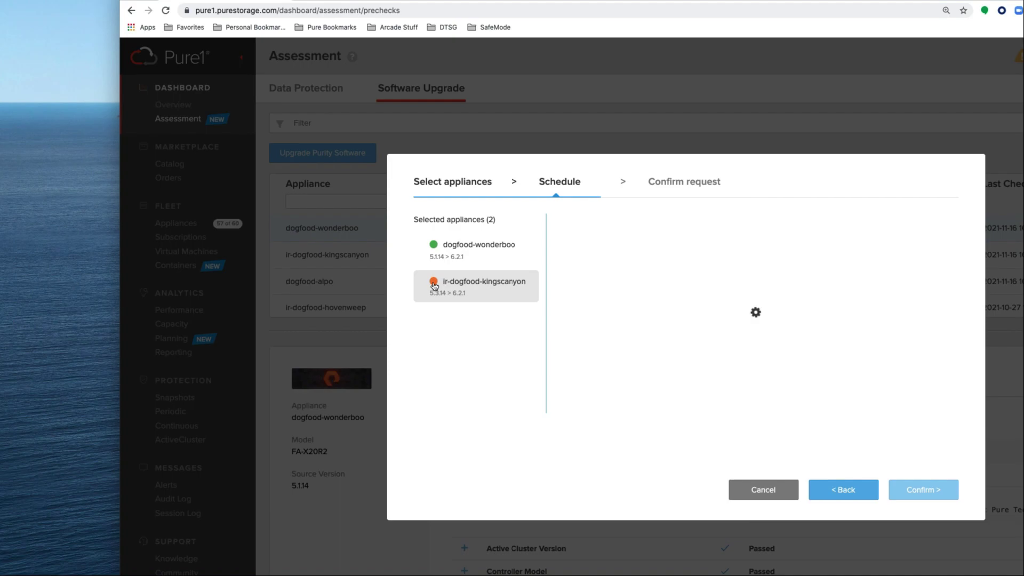